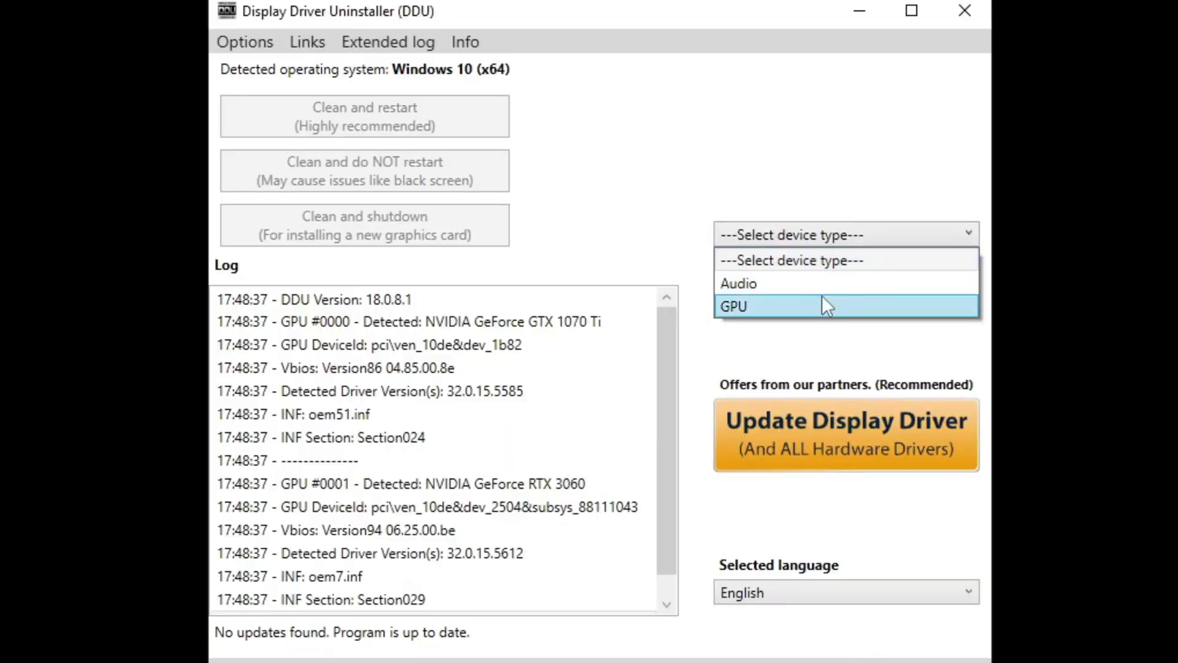
Step: Set the device type to GPU and the vendor to NVIDIA in Display Driver Uninstaller
{"action": "left_click", "coordinate": [822, 302]}
{"action": "left_click", "coordinate": [823, 264]}
{"action": "left_click", "coordinate": [823, 266]}
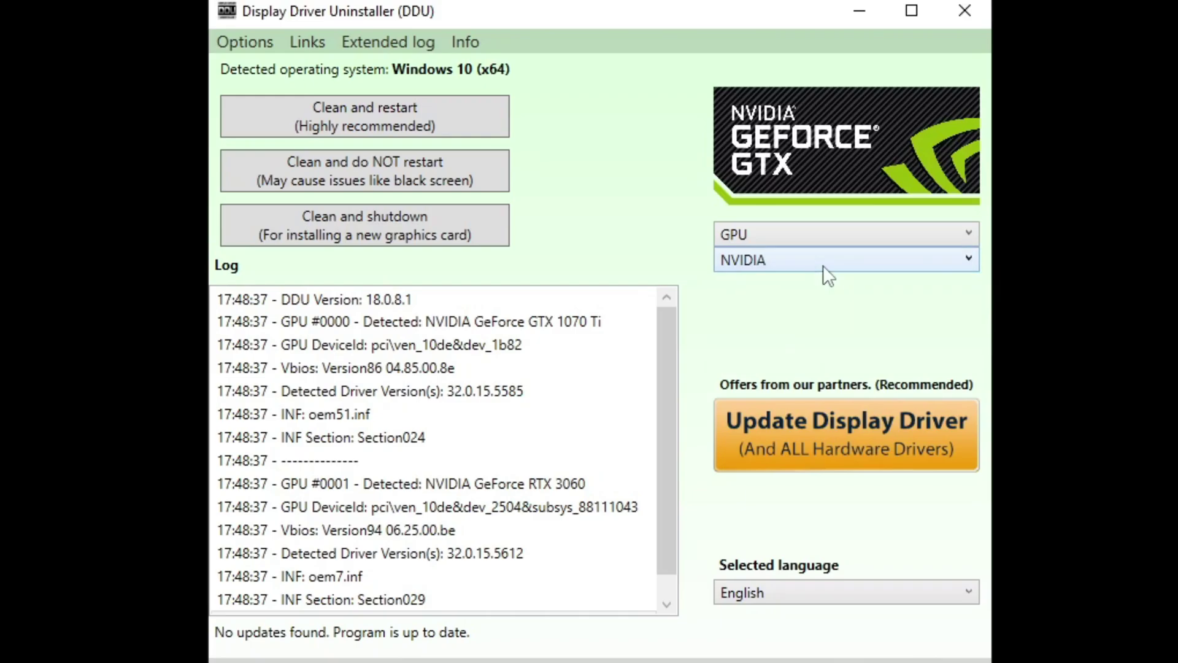
{"action": "left_click", "coordinate": [823, 265]}
{"action": "left_click", "coordinate": [780, 270]}
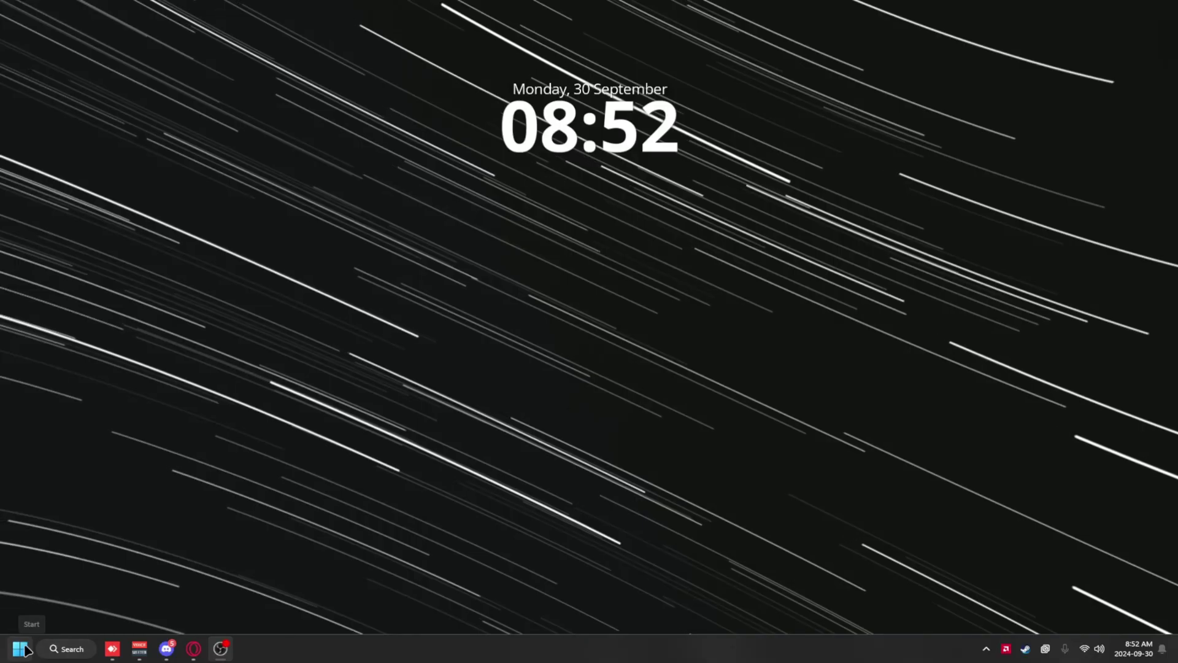
Step: Search Windows for "add or remove programs" and open that settings page
{"action": "left_click", "coordinate": [23, 649]}
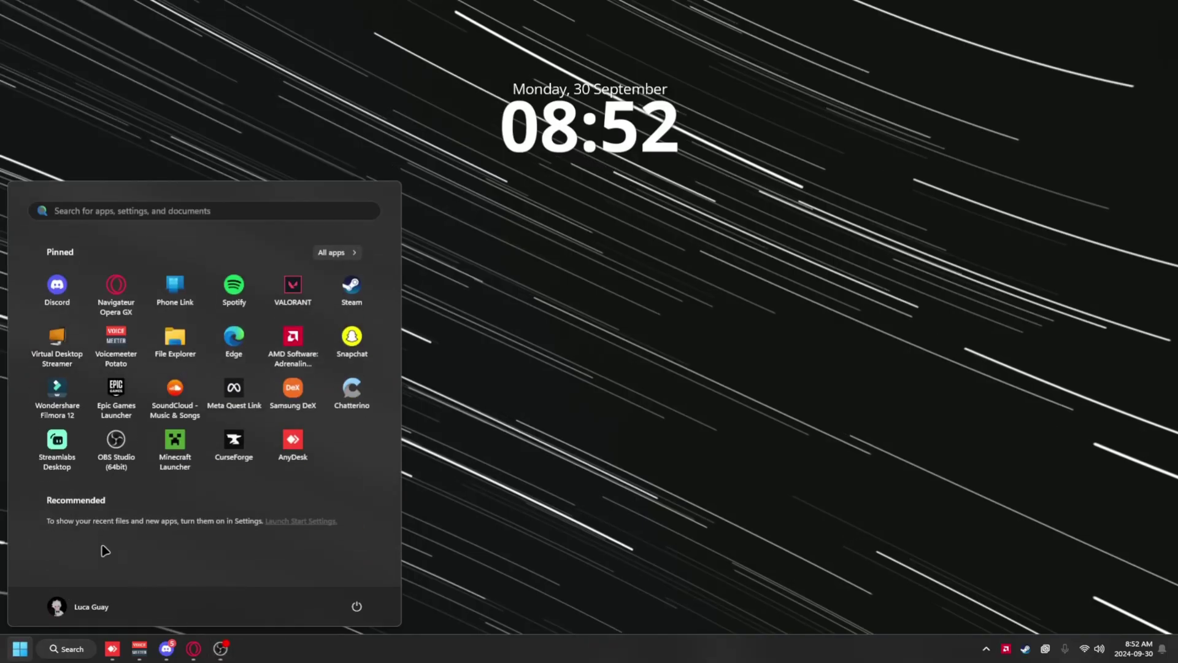
{"action": "type", "text": "add or remove pr"}
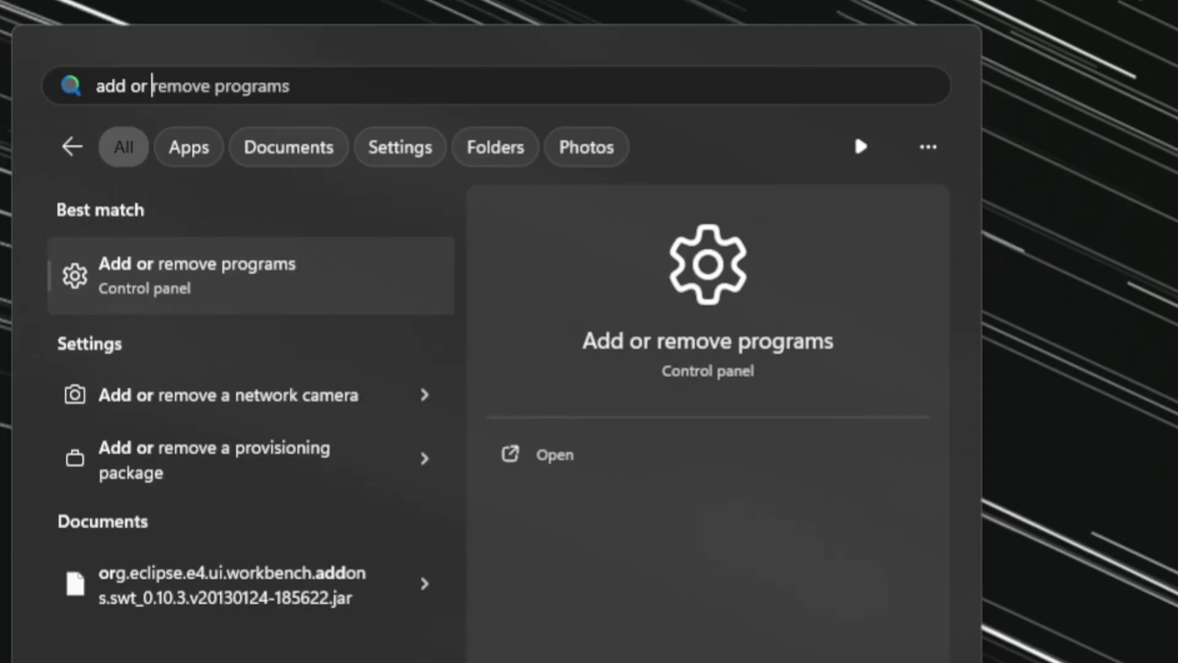
{"action": "type", "text": "ograms"}
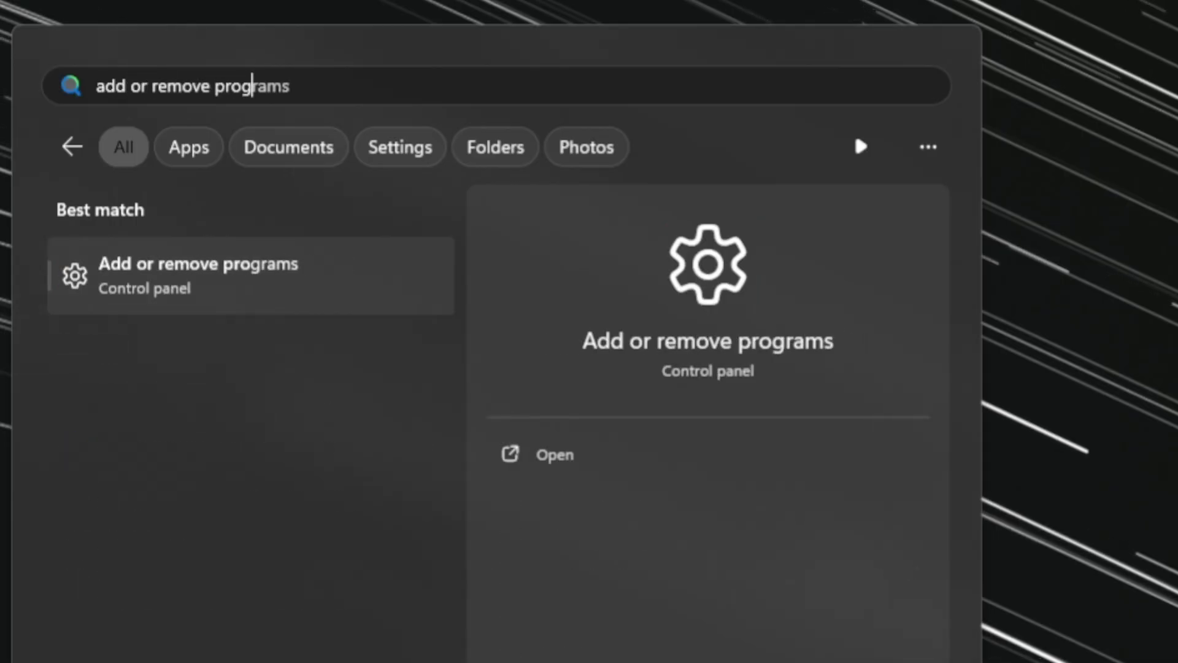
{"action": "key", "text": "Return"}
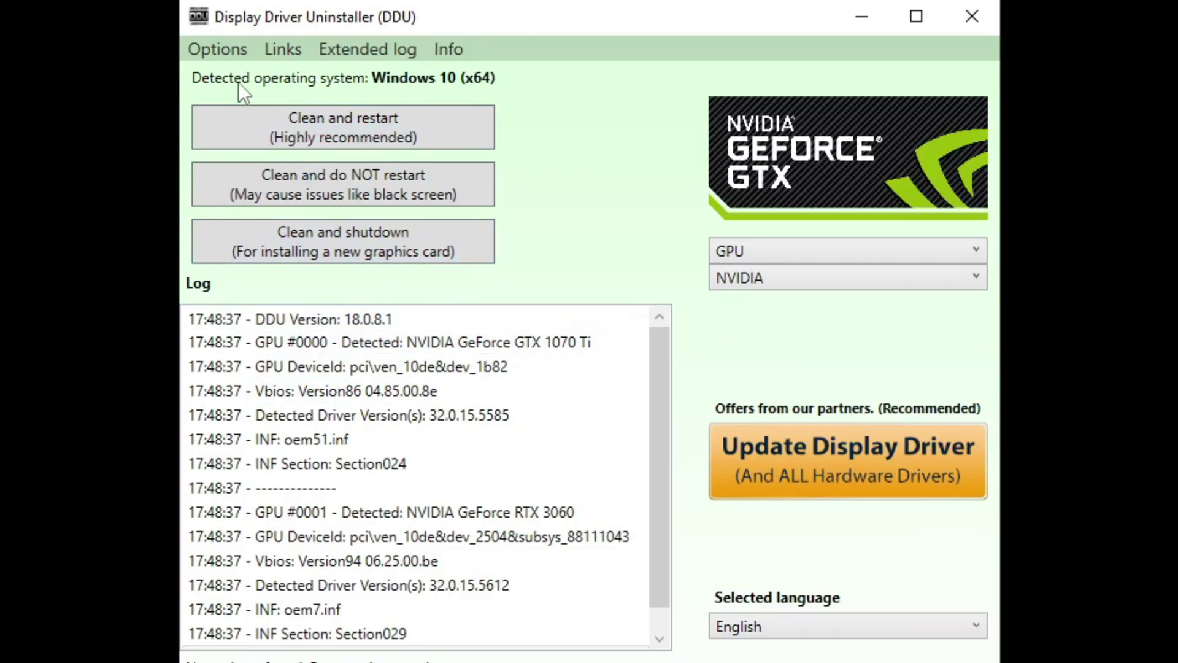
Step: Switch to Display Driver Uninstaller and open its options
{"action": "left_click", "coordinate": [230, 50]}
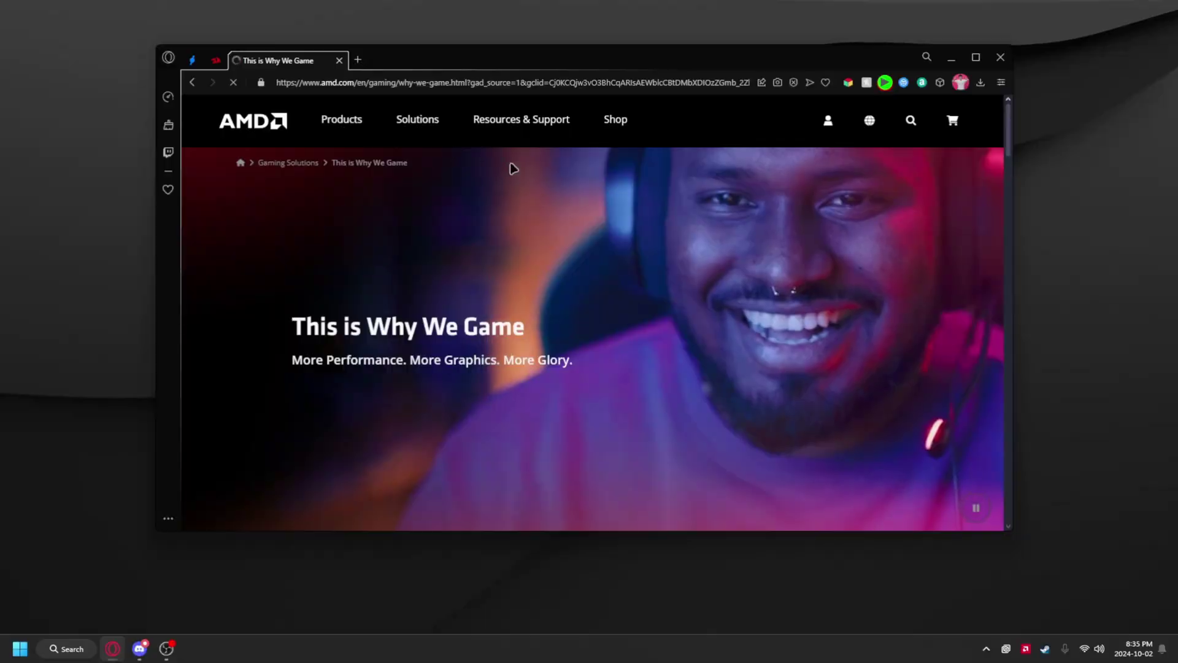
Step: Open the AMD Software: Adrenalin Edition page among the graphics tools and apps on the AMD website
{"action": "left_click", "coordinate": [342, 120]}
{"action": "left_click", "coordinate": [326, 319]}
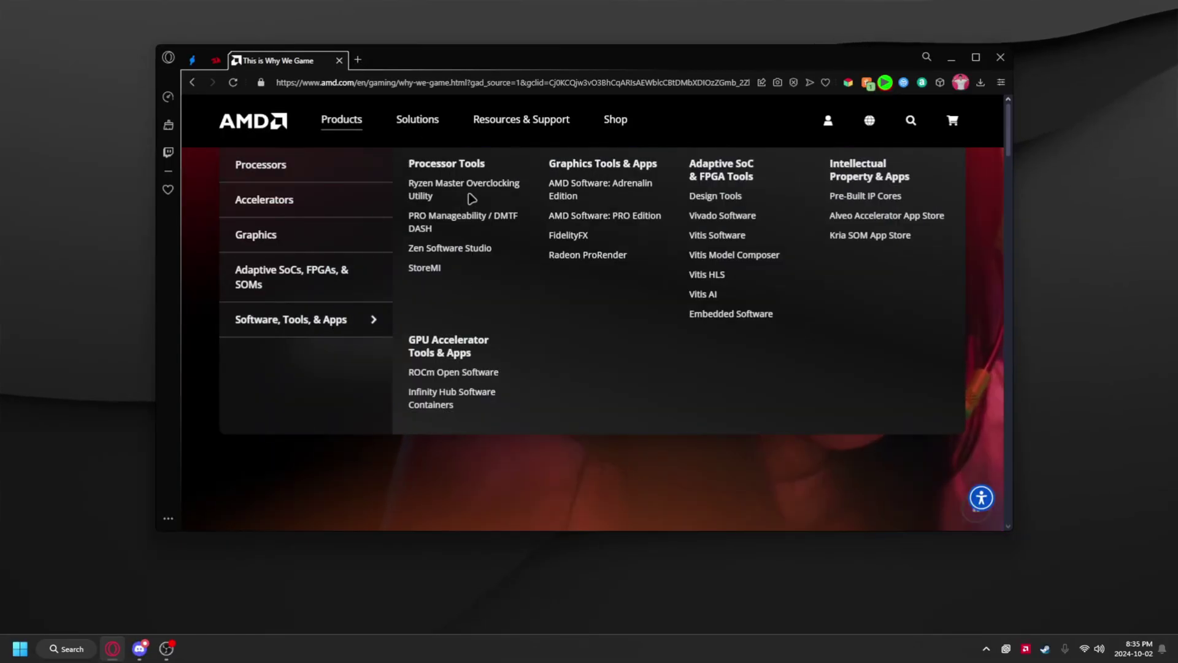
{"action": "left_click", "coordinate": [644, 187]}
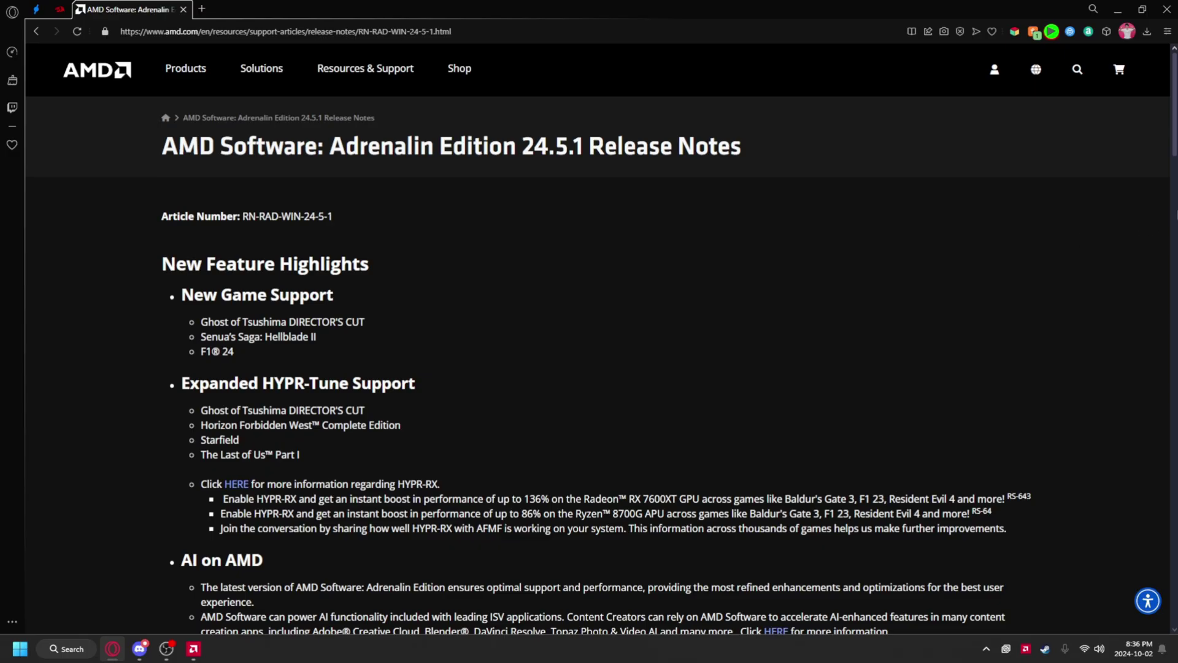
Step: Download the AMD Software: Adrenalin Edition 24.5.1 driver for Windows 10 & Windows 11 64-bit from the release notes
{"action": "left_click_drag", "start_coordinate": [1174, 145], "coordinate": [1138, 298]}
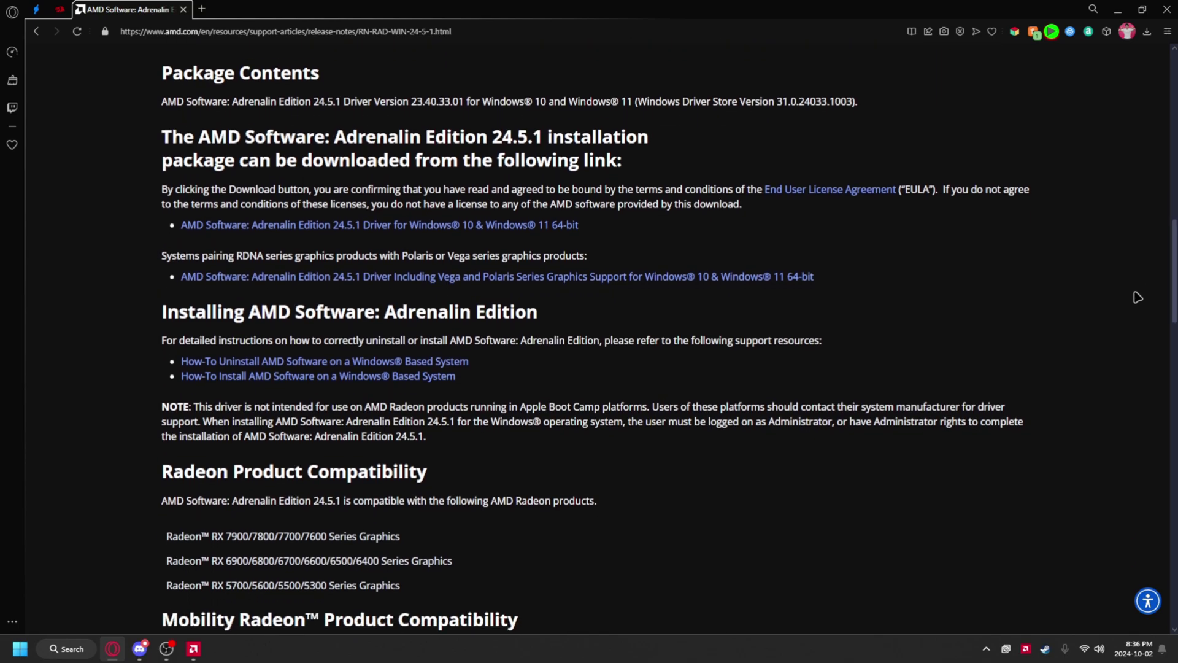
{"action": "left_click_drag", "start_coordinate": [326, 137], "coordinate": [648, 147]}
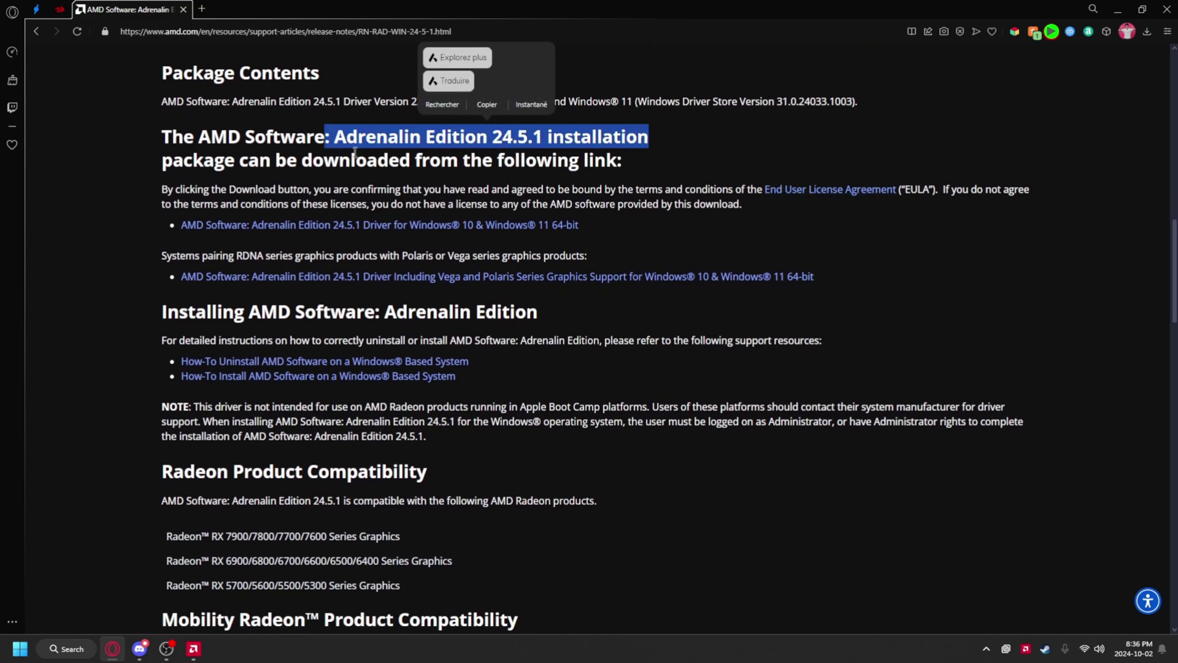
{"action": "left_click", "coordinate": [337, 228]}
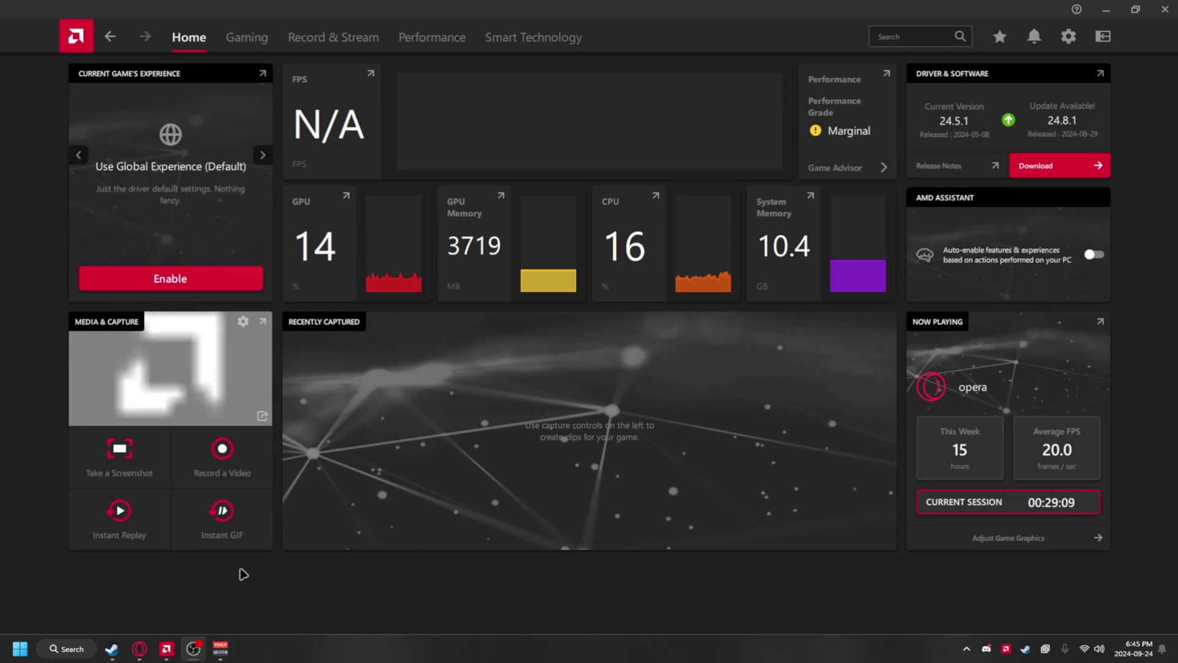
Step: Open the Counter-Strike 2 profile from the AMD Software game library and review its graphics and display settings
{"action": "key", "text": "ctrl+Tab"}
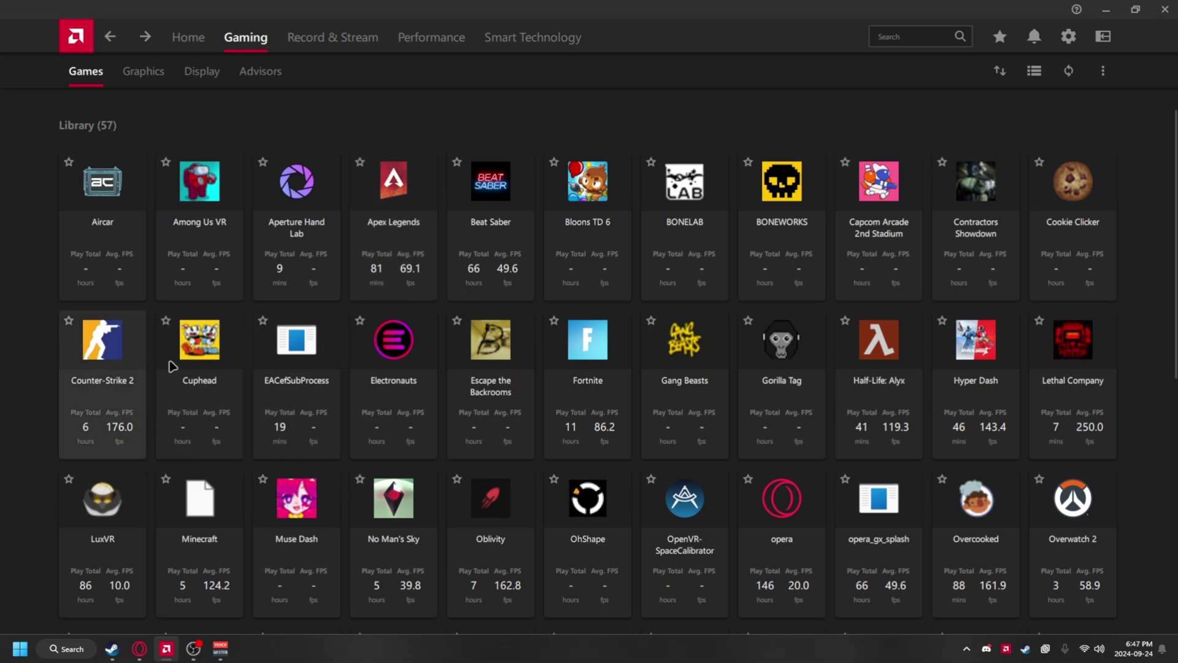
{"action": "left_click", "coordinate": [105, 358]}
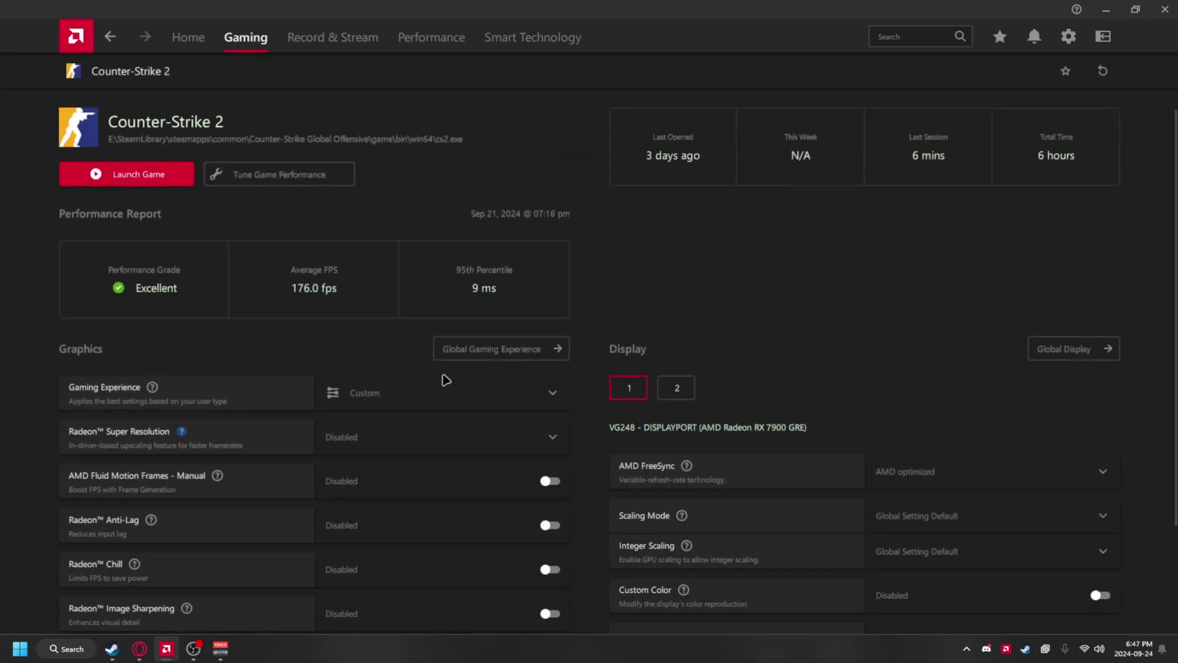
{"action": "scroll", "coordinate": [447, 380], "scroll_direction": "down", "scroll_amount": 3}
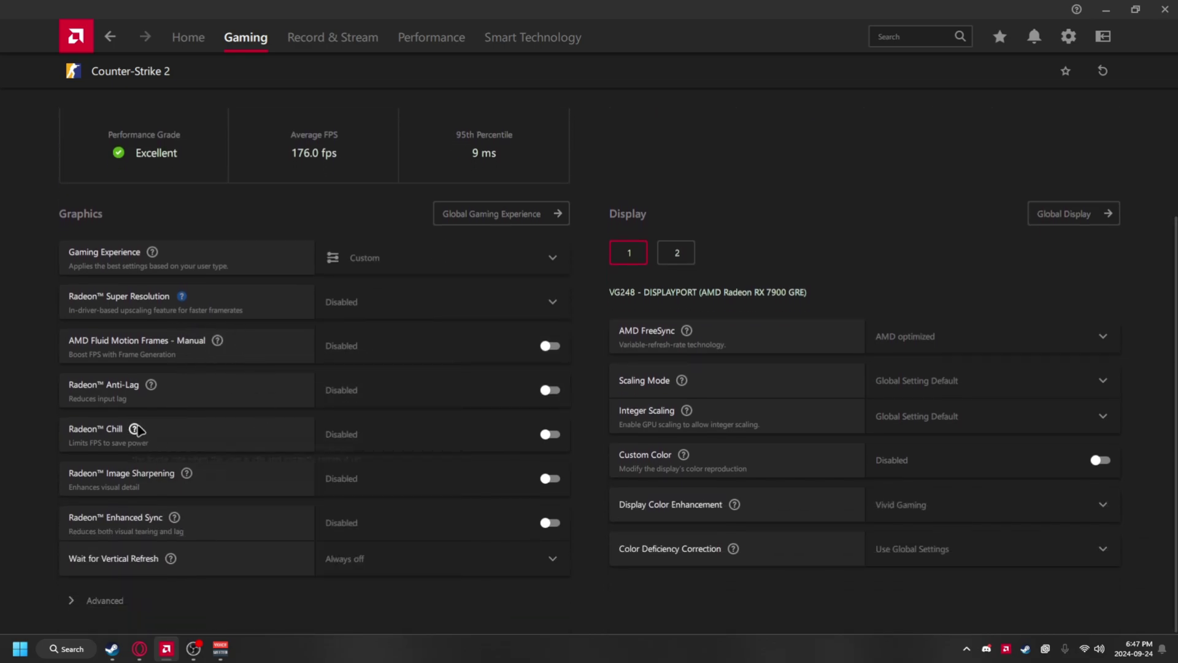
Step: Try the Custom Color option in Counter-Strike 2's display settings, view its color controls and disable it again
{"action": "left_click", "coordinate": [1018, 462]}
{"action": "scroll", "coordinate": [1007, 479], "scroll_direction": "down", "scroll_amount": 4}
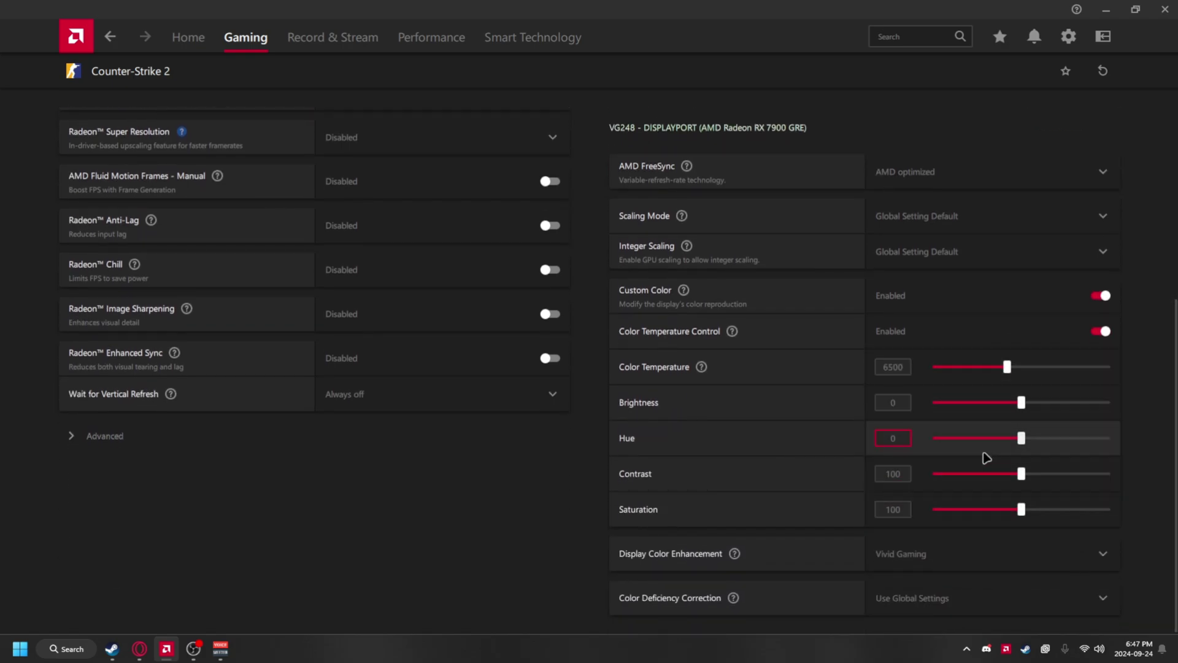
{"action": "left_click", "coordinate": [1100, 295]}
{"action": "scroll", "coordinate": [479, 316], "scroll_direction": "up", "scroll_amount": 3}
{"action": "scroll", "coordinate": [494, 481], "scroll_direction": "down", "scroll_amount": 2}
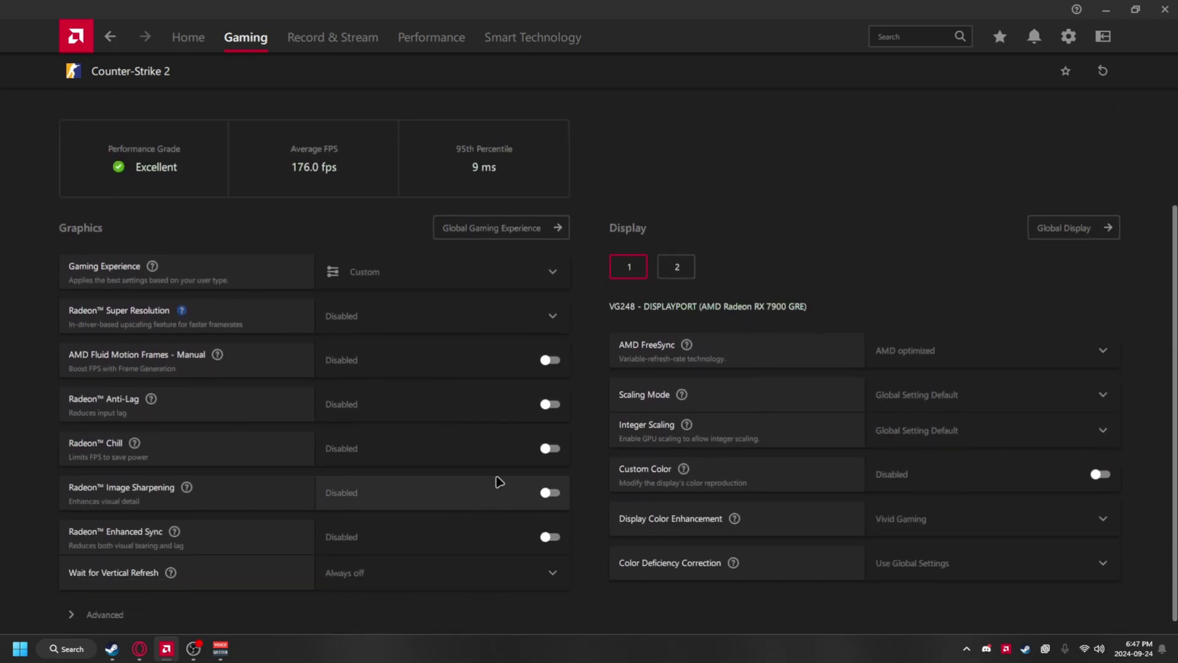
{"action": "scroll", "coordinate": [450, 440], "scroll_direction": "up", "scroll_amount": 2}
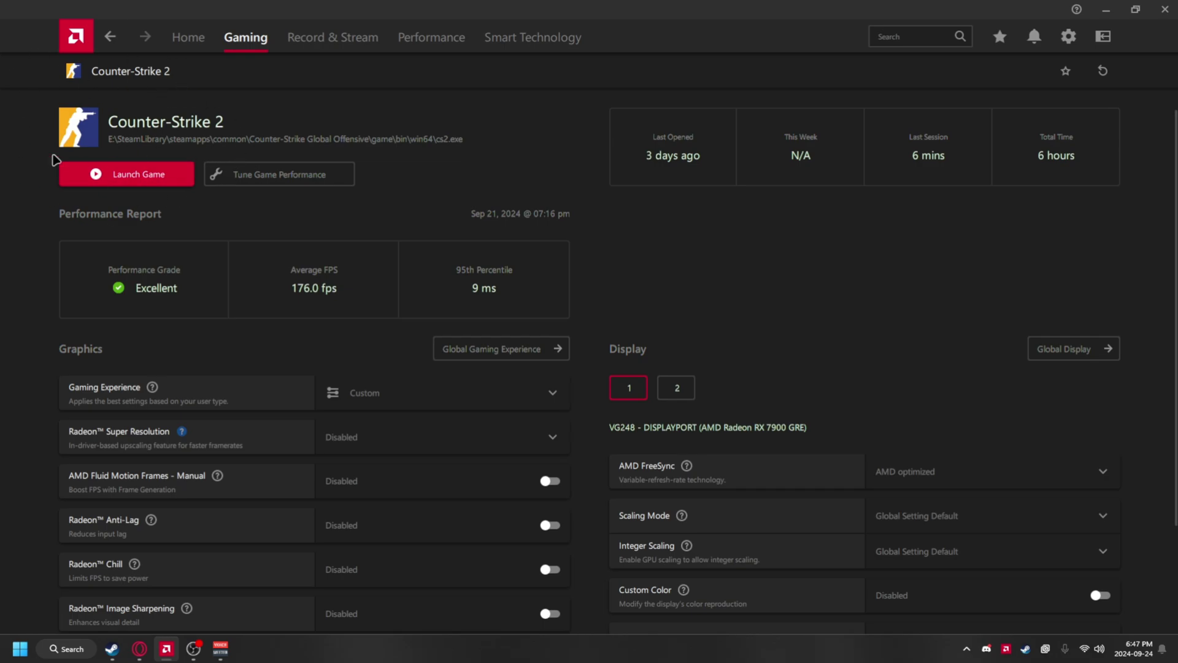
Step: Open the global graphics settings and try the HYPR-RX and Quality gaming experience presets
{"action": "left_click", "coordinate": [110, 36]}
{"action": "left_click", "coordinate": [143, 71]}
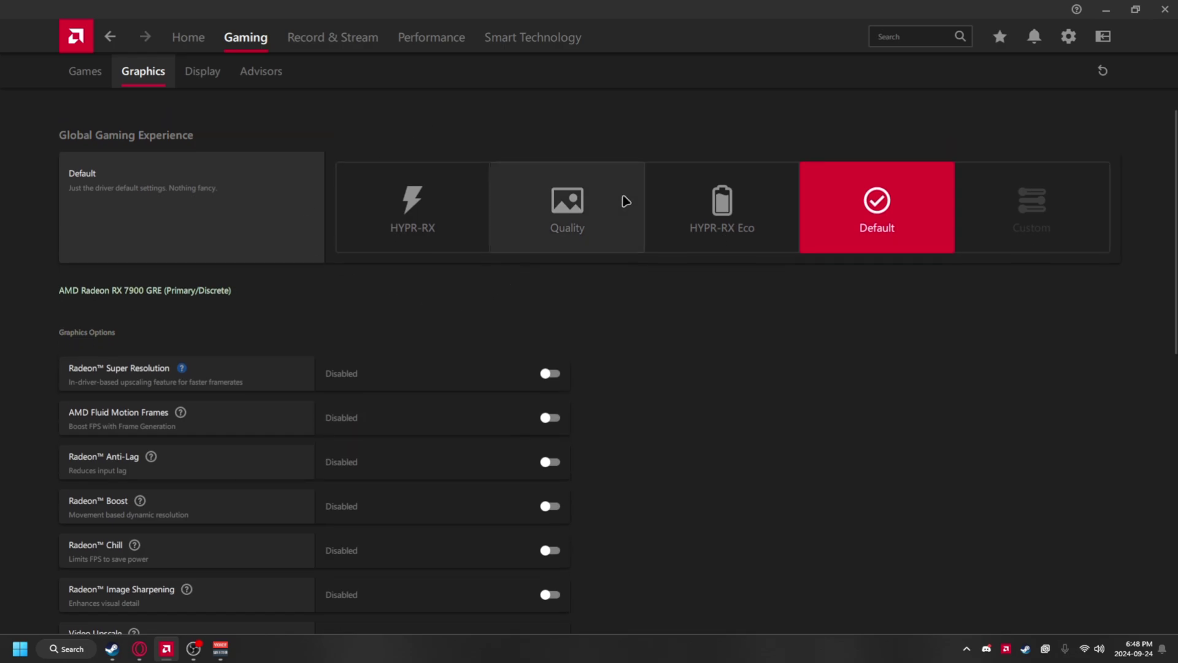
{"action": "left_click", "coordinate": [353, 202]}
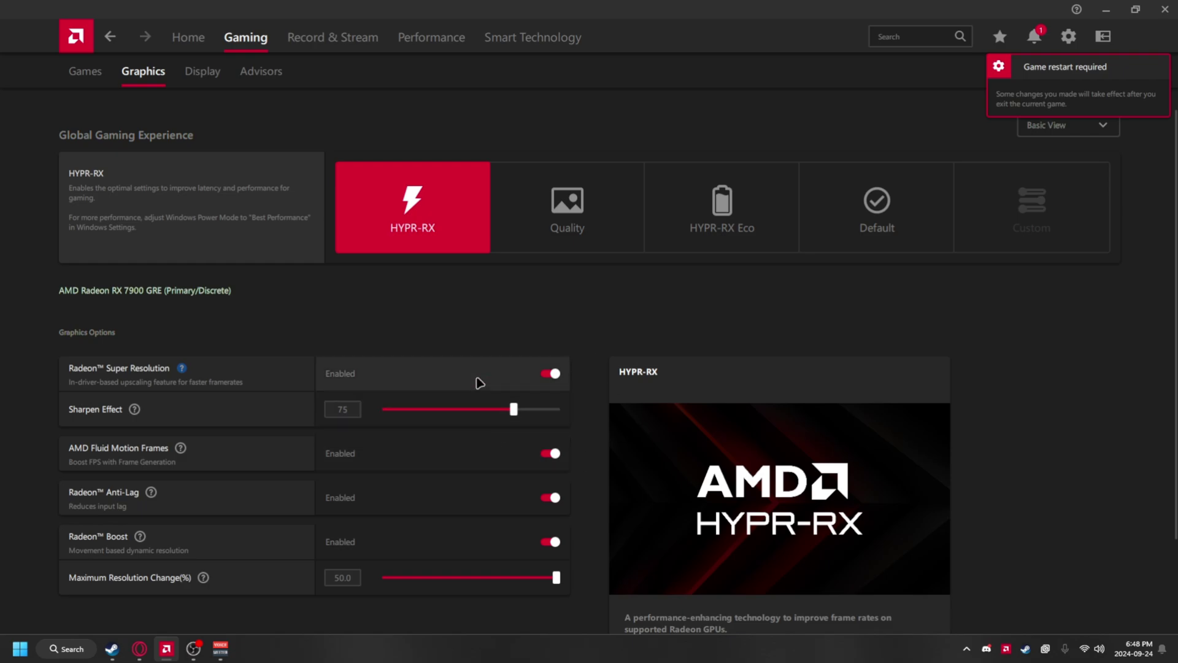
{"action": "left_click", "coordinate": [628, 221]}
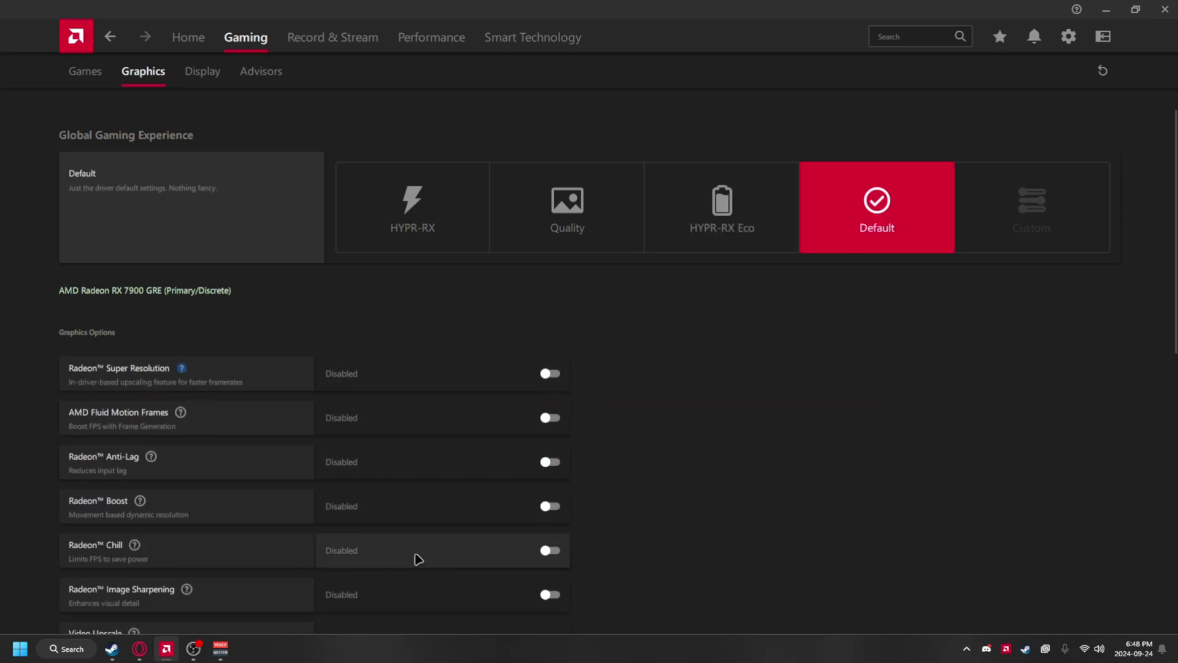
Step: Review the global graphics options through to Reset Shader Cache and open the gaming advisors
{"action": "scroll", "coordinate": [528, 491], "scroll_direction": "down", "scroll_amount": 3}
{"action": "scroll", "coordinate": [363, 537], "scroll_direction": "down", "scroll_amount": 7}
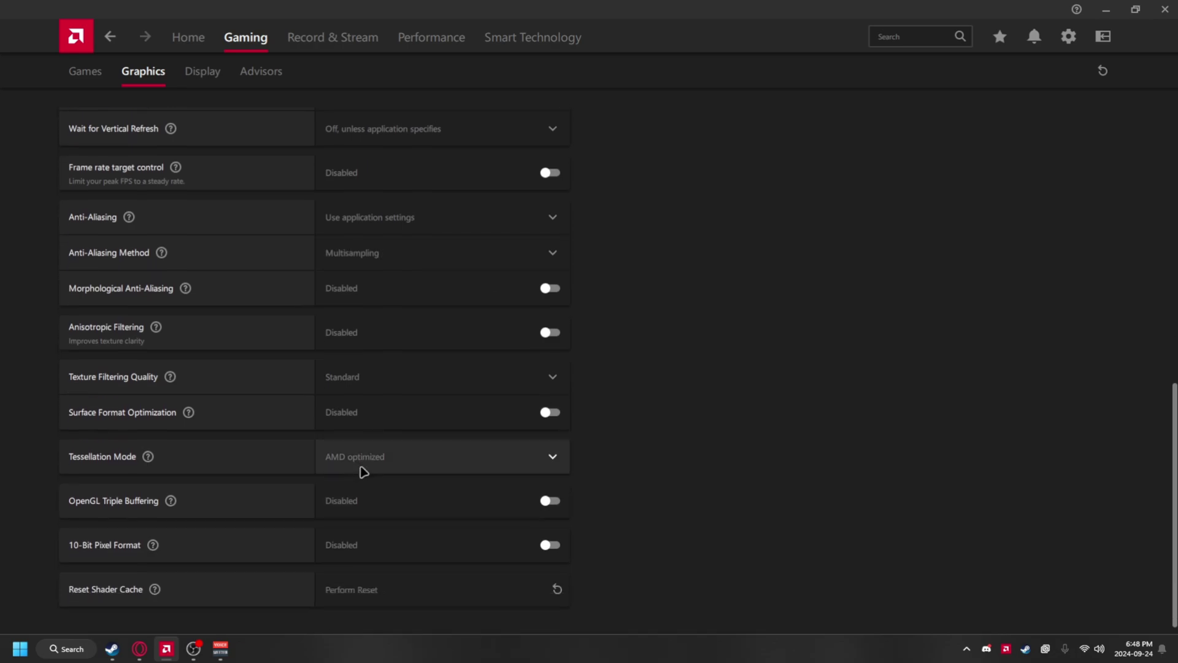
{"action": "left_click", "coordinate": [261, 71]}
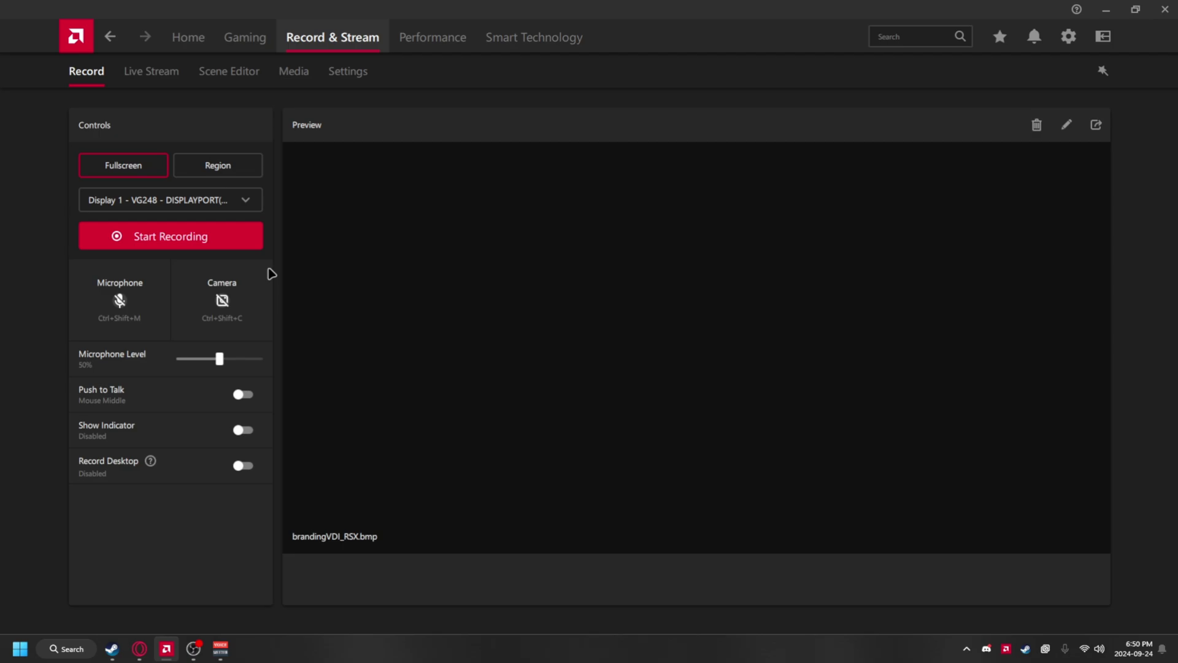
Step: Try adding a video element to the Default scene in the Scene Editor, cancelling the file selection
{"action": "left_click", "coordinate": [221, 77]}
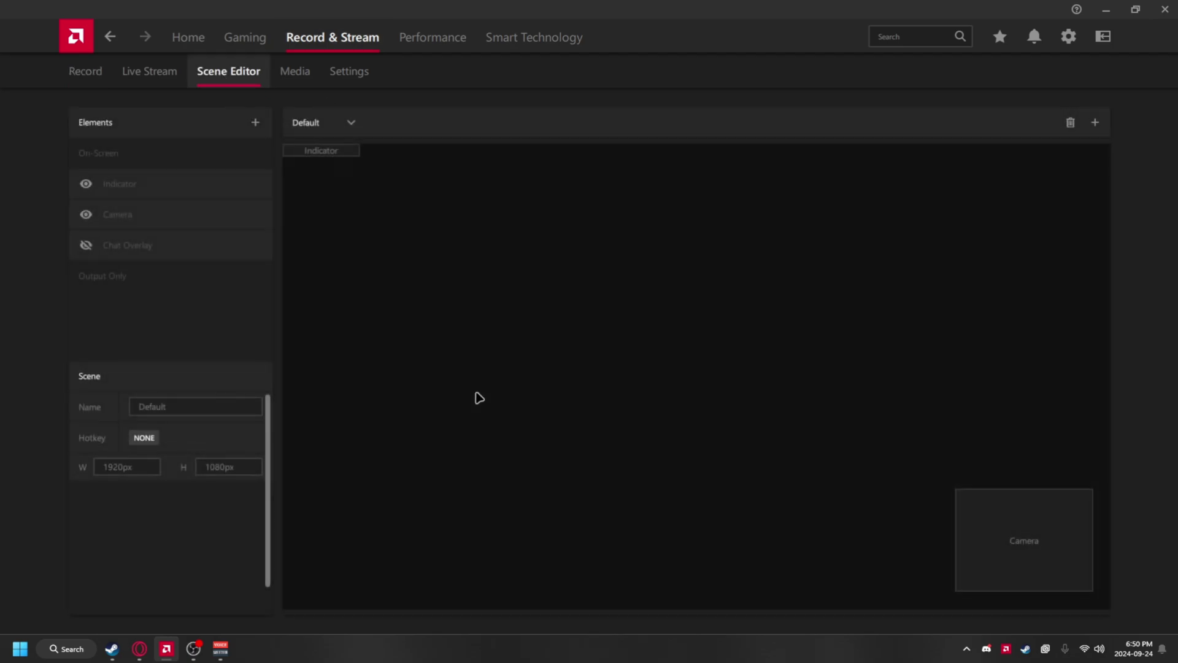
{"action": "left_click", "coordinate": [256, 122]}
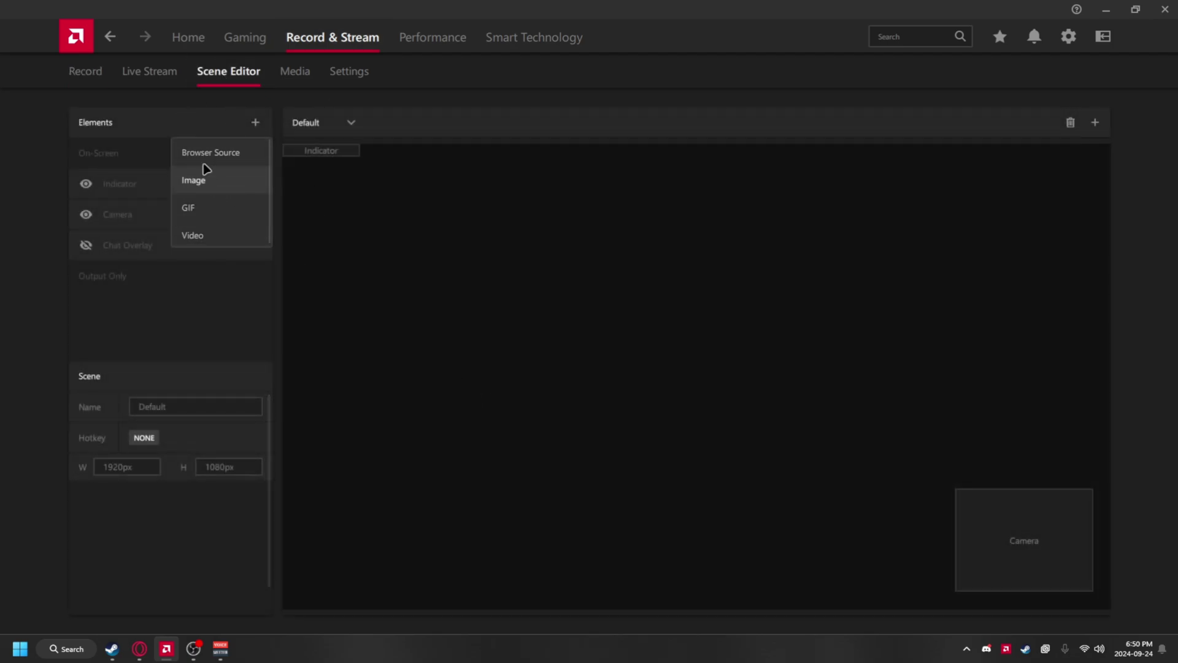
{"action": "left_click", "coordinate": [205, 237]}
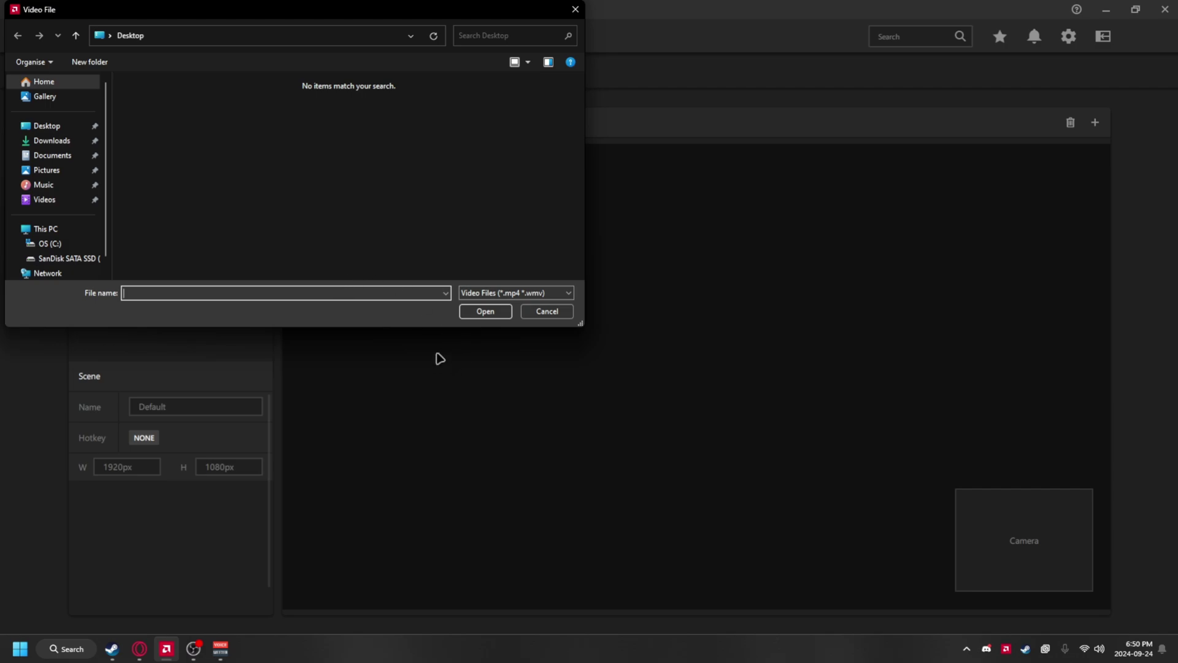
{"action": "left_click", "coordinate": [546, 311]}
{"action": "left_click", "coordinate": [255, 122]}
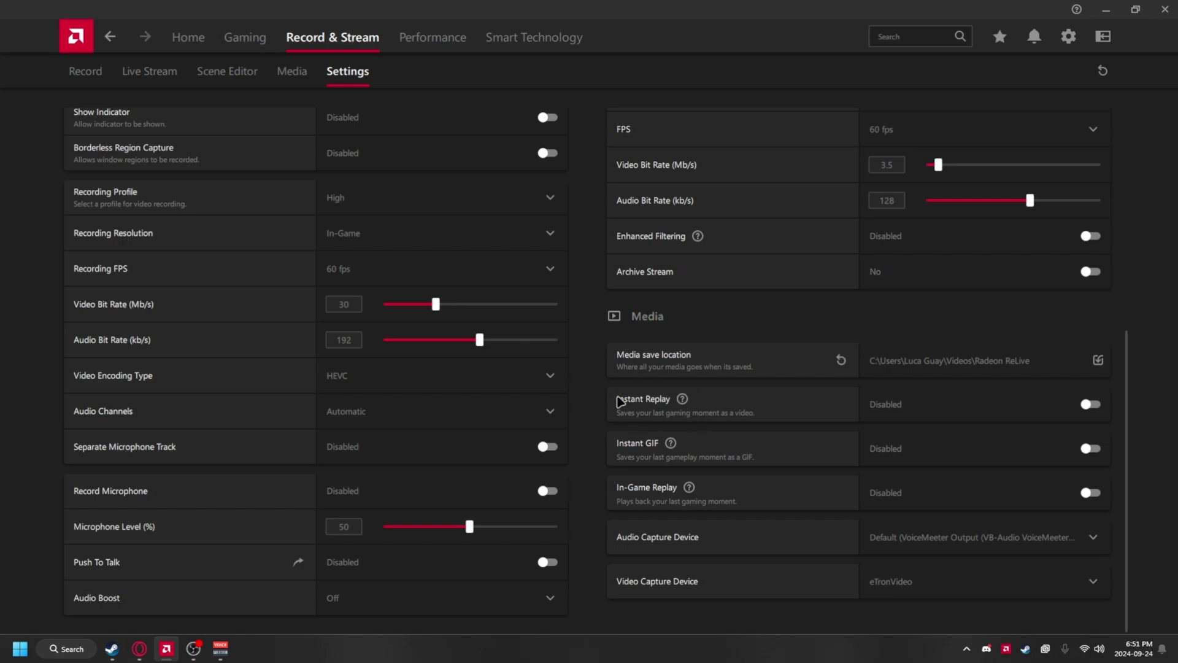
Step: Enable Instant Replay in the media settings and check the available storage options for its buffer
{"action": "left_click", "coordinate": [804, 410]}
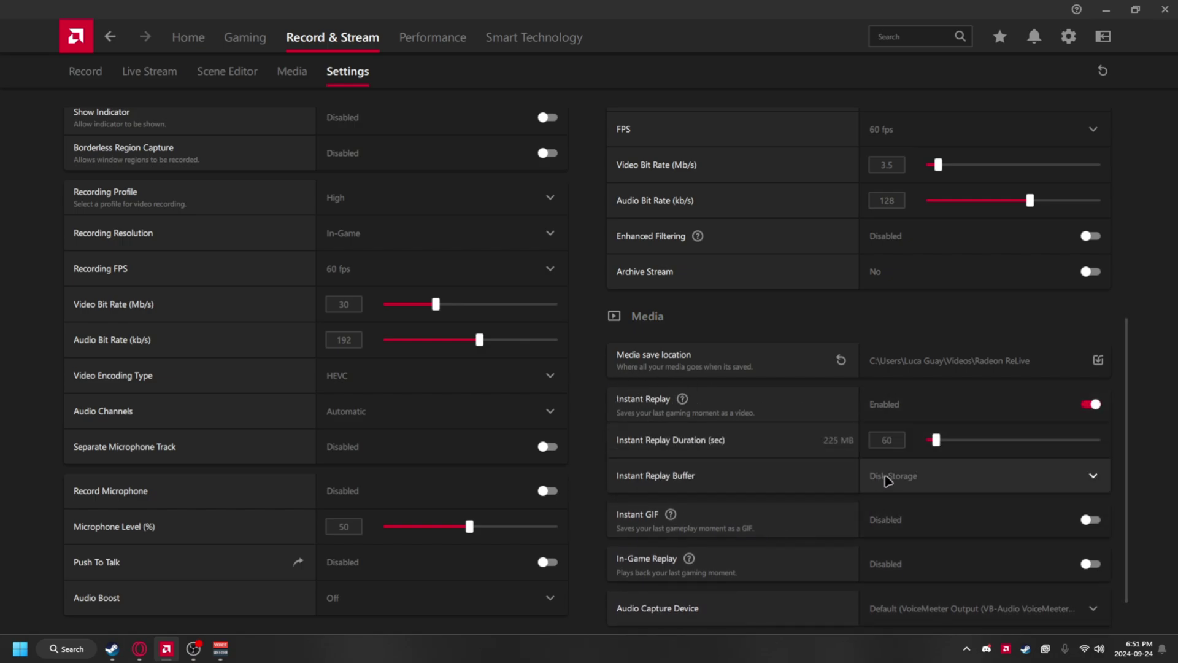
{"action": "left_click", "coordinate": [915, 474]}
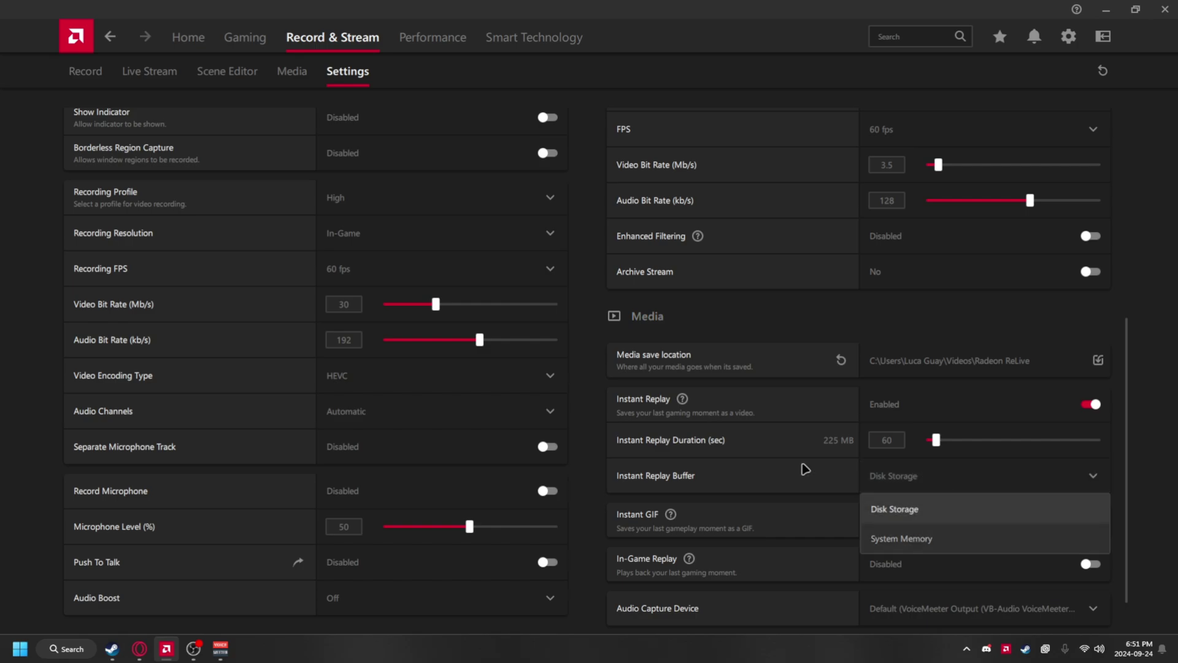
{"action": "left_click", "coordinate": [825, 469]}
Step: Examine the streaming accounts, recording, live streaming and media options in the Record & Stream settings
{"action": "scroll", "coordinate": [598, 465], "scroll_direction": "up", "scroll_amount": 5}
{"action": "scroll", "coordinate": [933, 468], "scroll_direction": "down", "scroll_amount": 6}
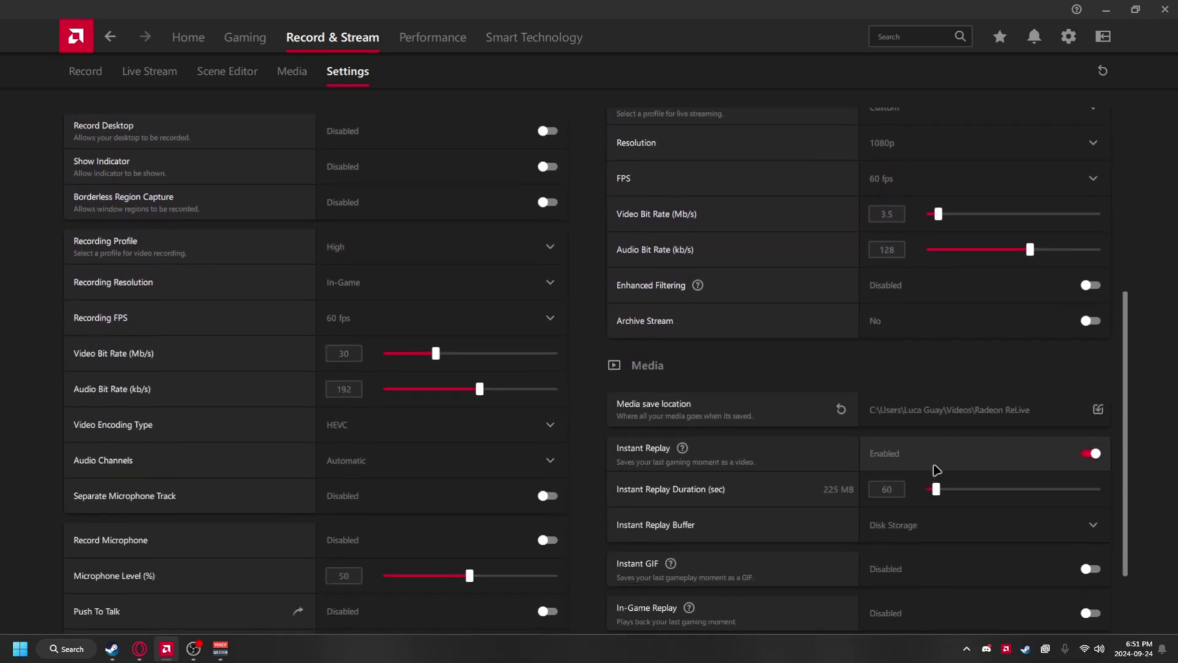
{"action": "scroll", "coordinate": [476, 392], "scroll_direction": "up", "scroll_amount": 7}
{"action": "scroll", "coordinate": [387, 428], "scroll_direction": "down", "scroll_amount": 6}
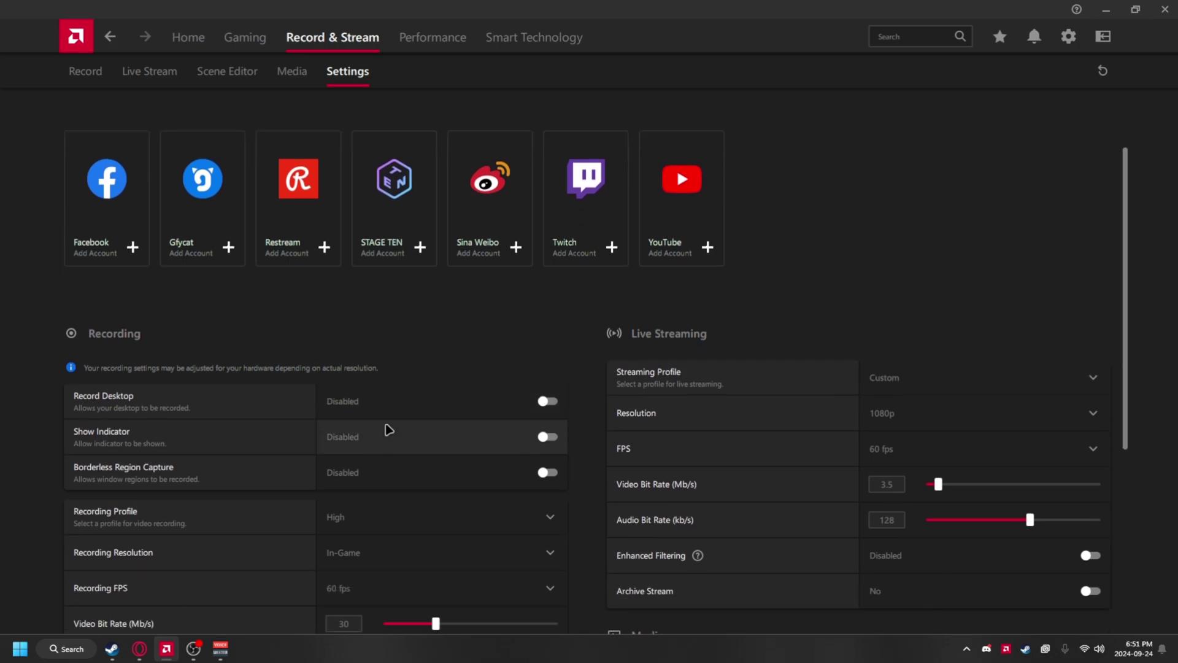
{"action": "scroll", "coordinate": [181, 405], "scroll_direction": "up", "scroll_amount": 6}
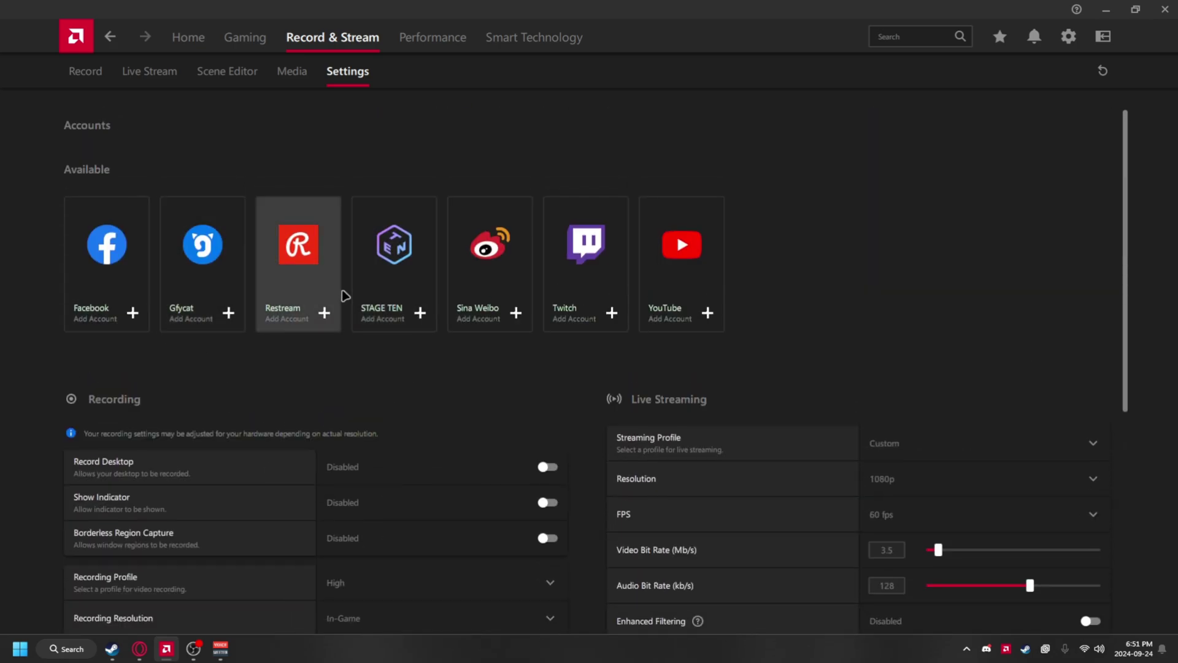
{"action": "scroll", "coordinate": [347, 370], "scroll_direction": "down", "scroll_amount": 6}
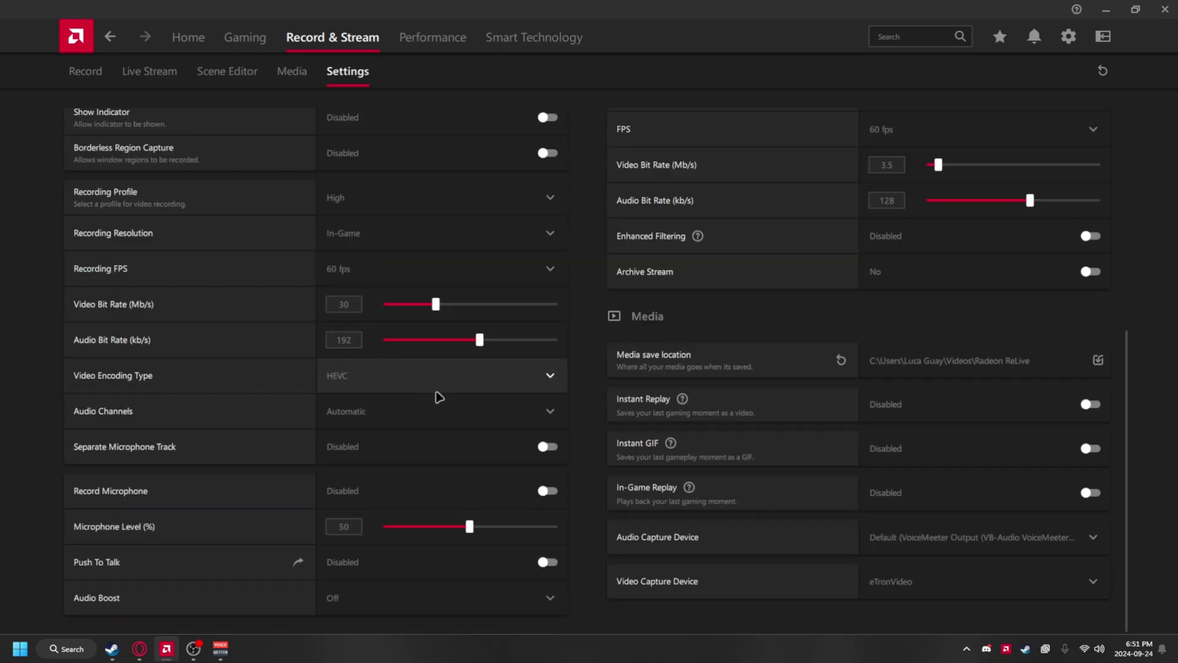
{"action": "scroll", "coordinate": [353, 384], "scroll_direction": "up", "scroll_amount": 5}
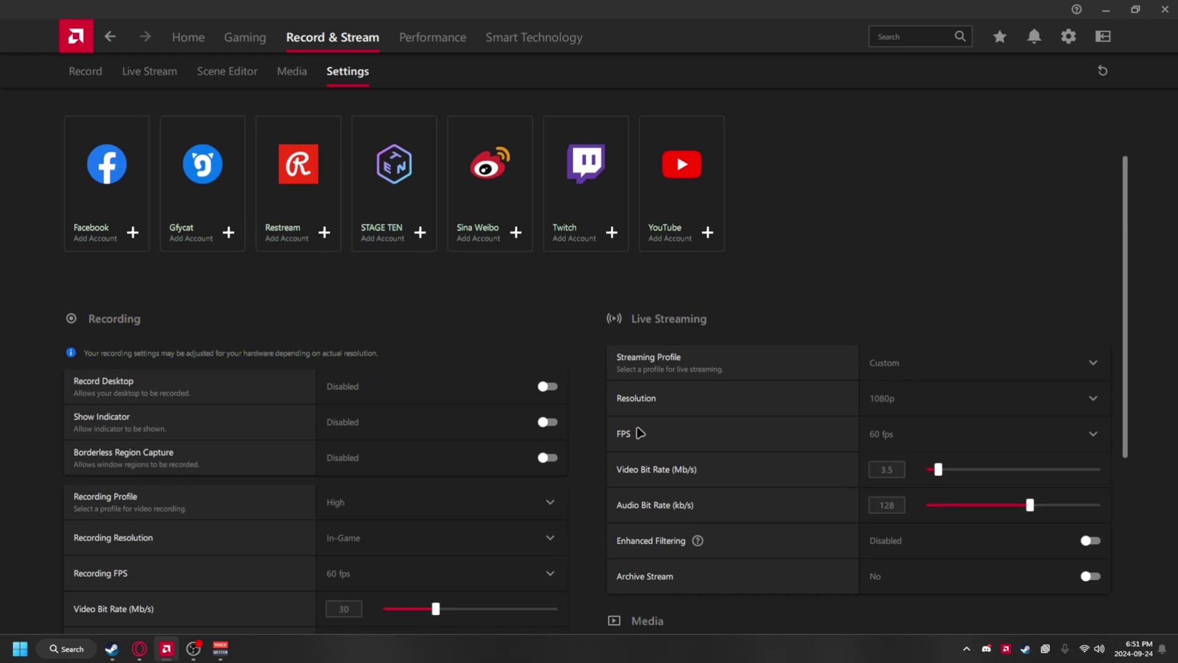
{"action": "scroll", "coordinate": [347, 464], "scroll_direction": "down", "scroll_amount": 5}
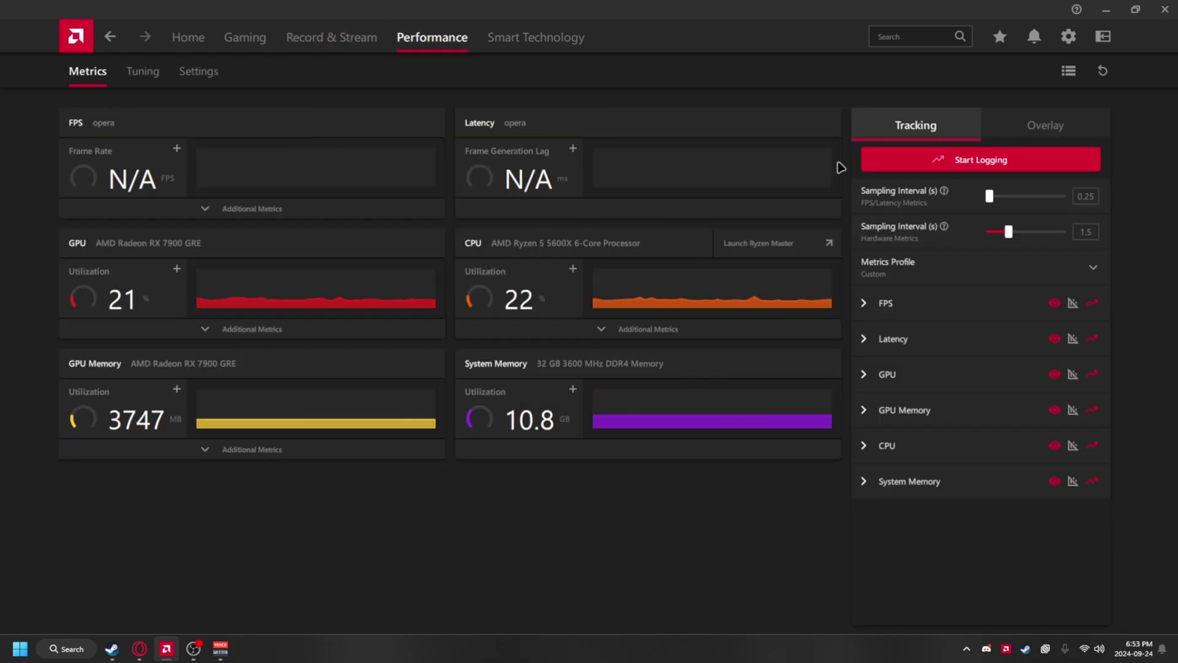
Step: Check the tracking and overlay options of the performance metrics and try turning on the metrics overlay
{"action": "left_click", "coordinate": [1030, 125]}
{"action": "left_click", "coordinate": [920, 125]}
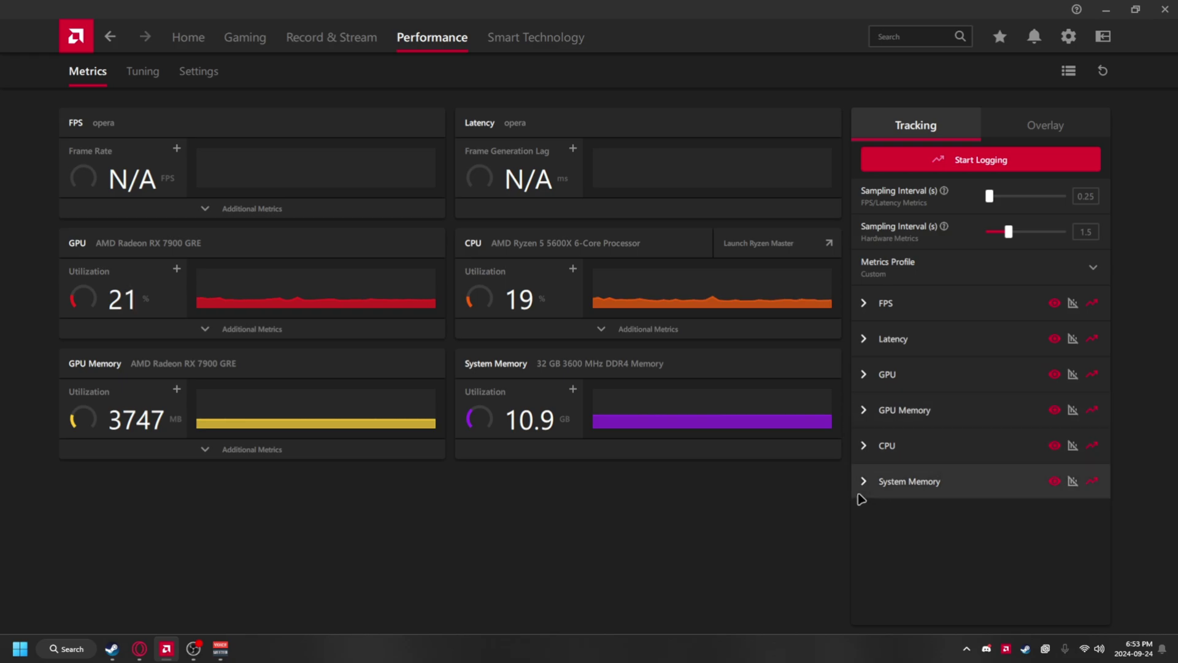
{"action": "left_click", "coordinate": [988, 128]}
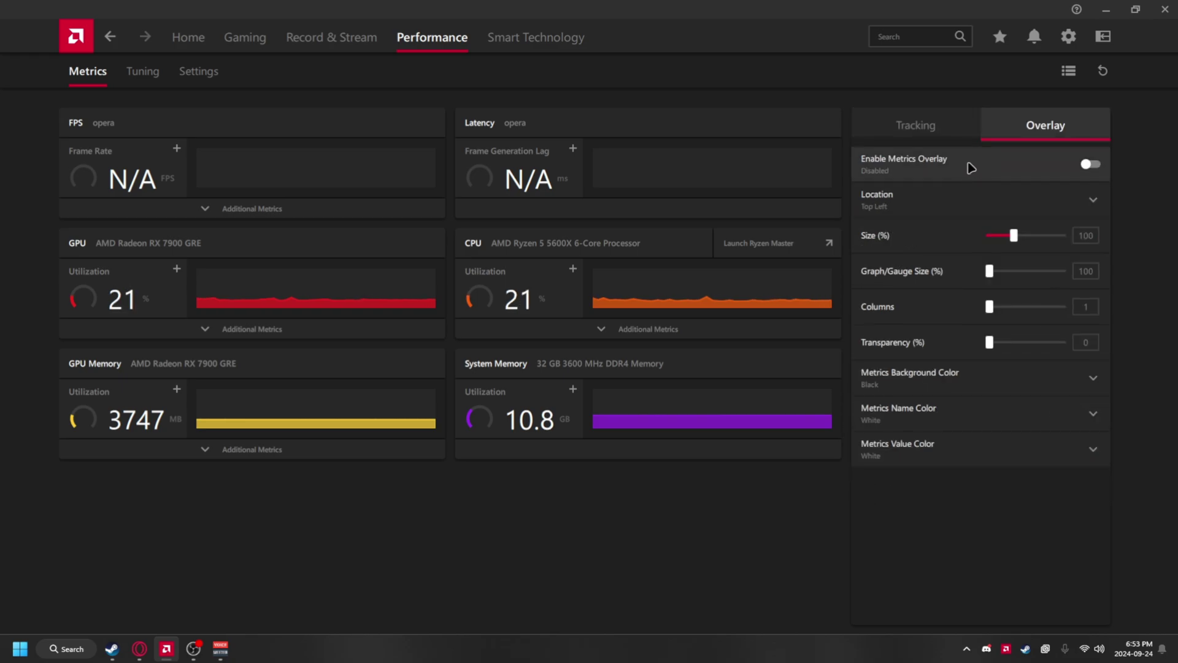
{"action": "left_click", "coordinate": [971, 167]}
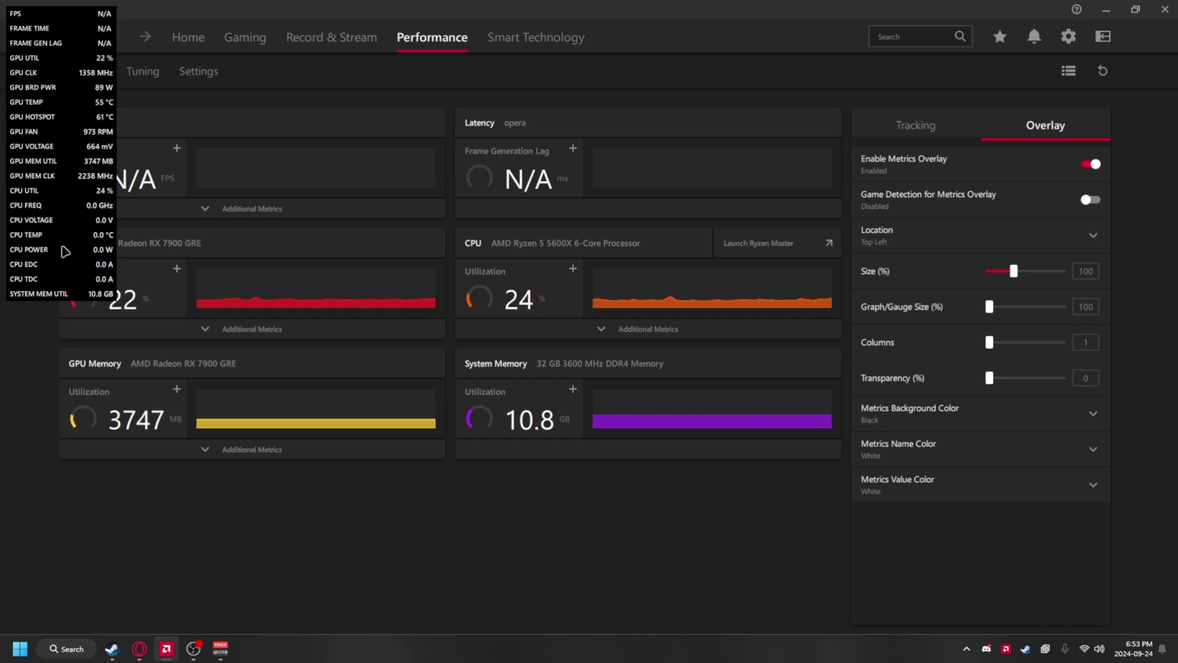
Step: Examine the system, CPU and GPU tuning options through to AMD SmartAccess Memory and open its Smart Technology settings
{"action": "left_click", "coordinate": [147, 73]}
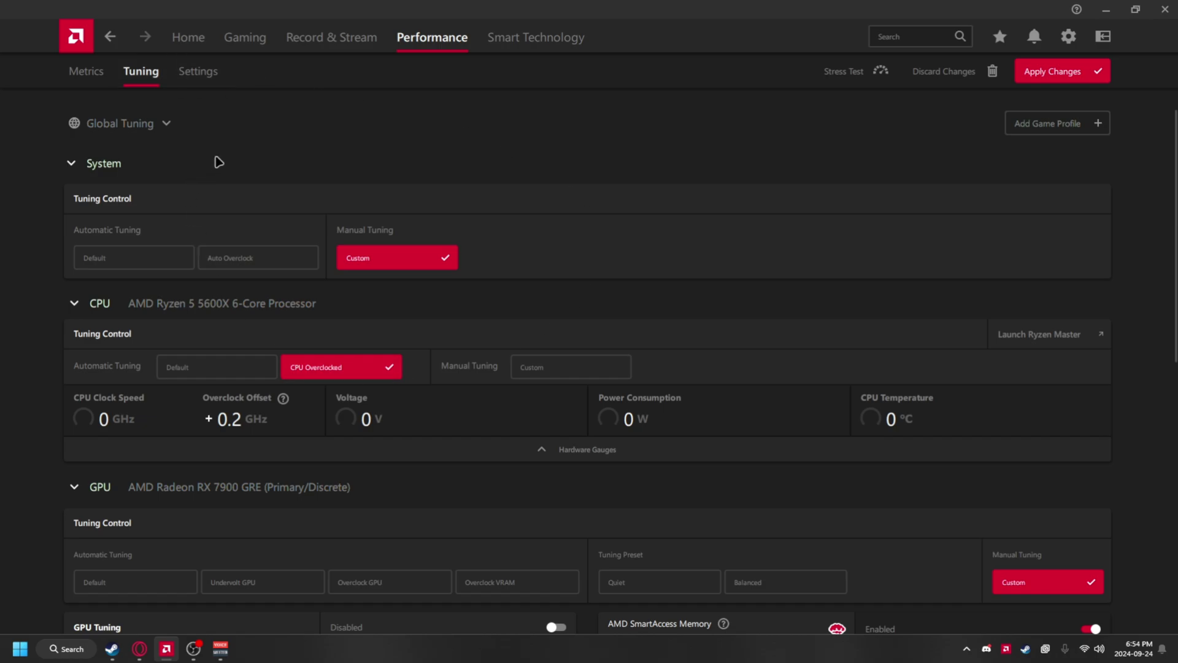
{"action": "scroll", "coordinate": [384, 224], "scroll_direction": "down", "scroll_amount": 8}
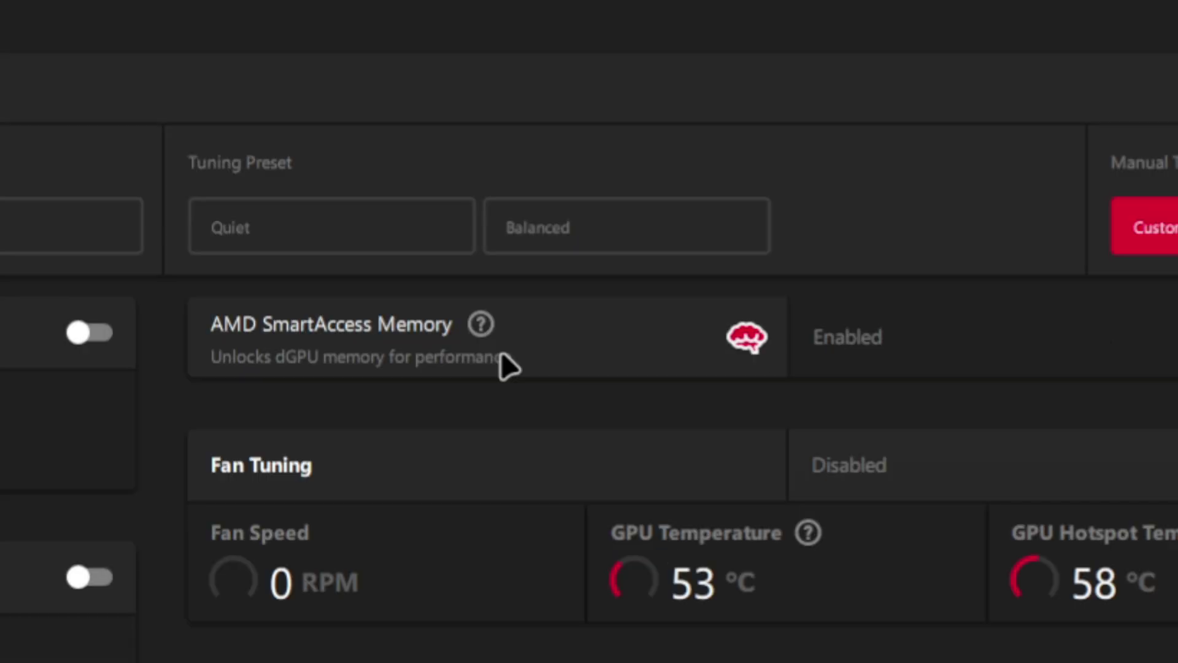
{"action": "left_click", "coordinate": [747, 337]}
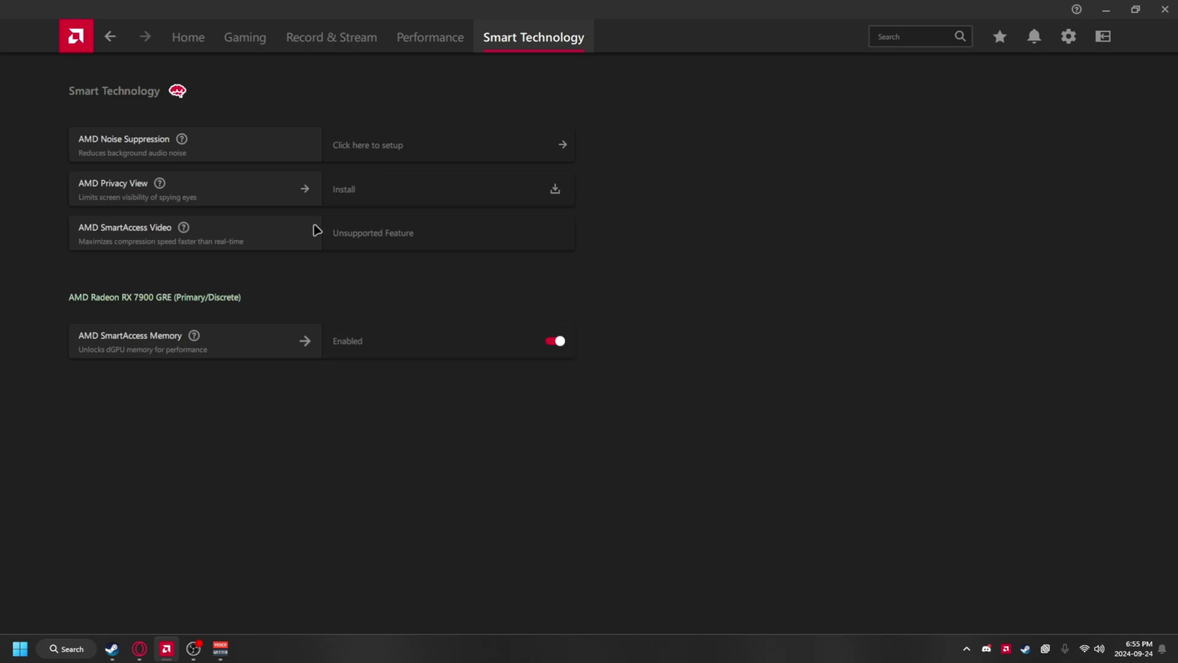